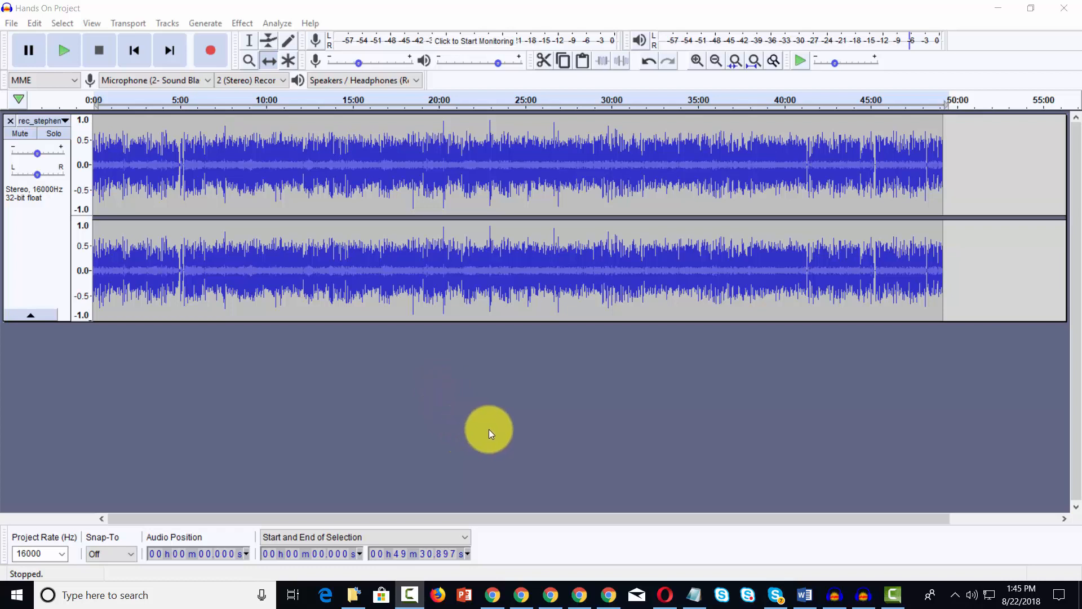
# Step: Mute the existing recording track and add a new stereo track below it
pyautogui.click(20, 134)
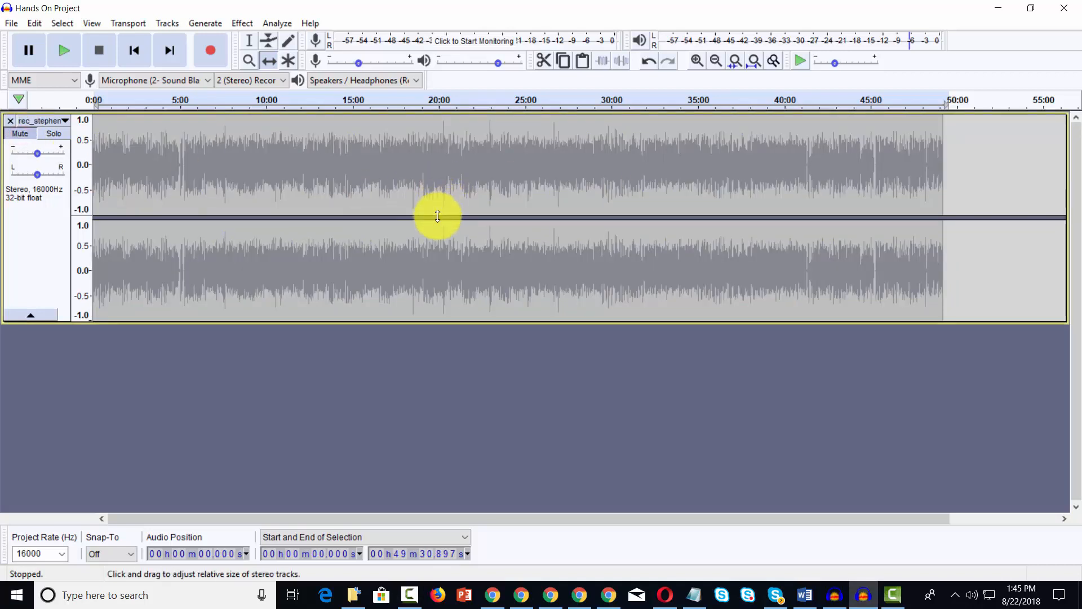
pyautogui.click(163, 24)
pyautogui.moveTo(182, 37)
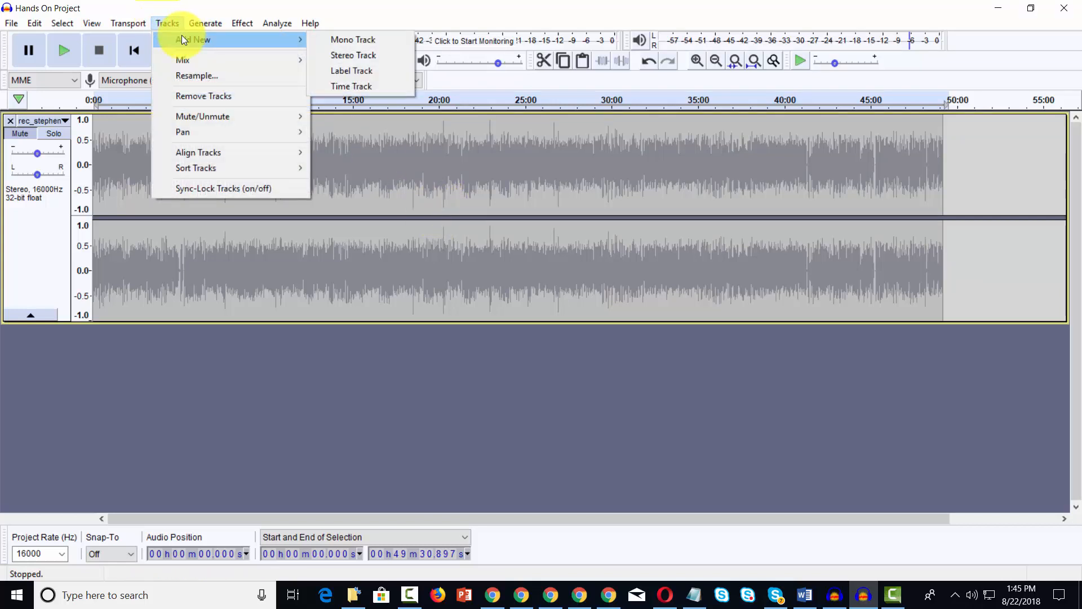
pyautogui.click(354, 55)
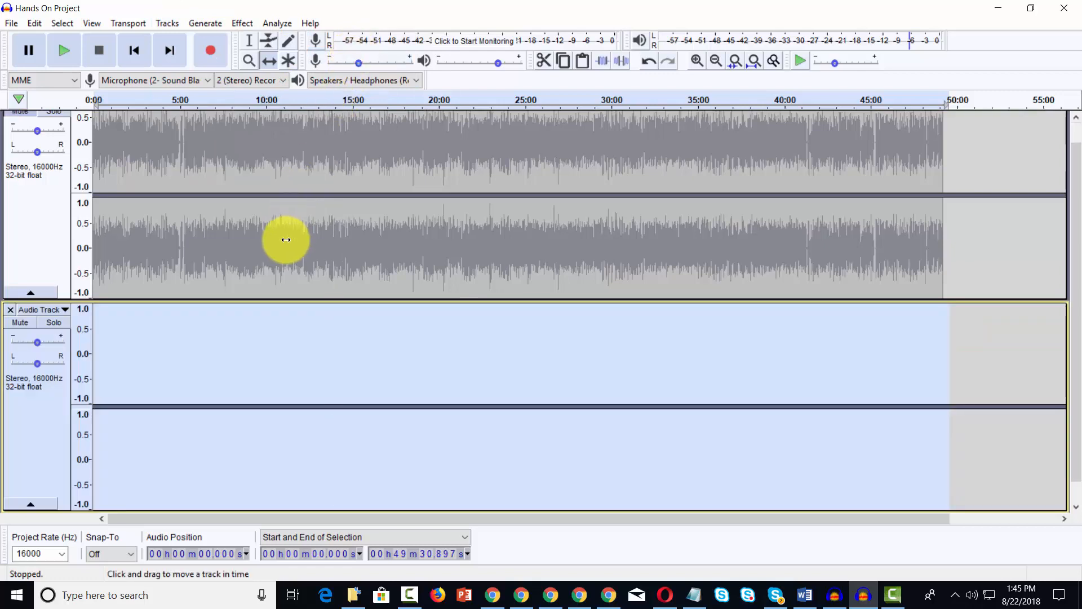
# Step: Record narration into the new stereo track, stop the recording, and save the project
pyautogui.click(209, 52)
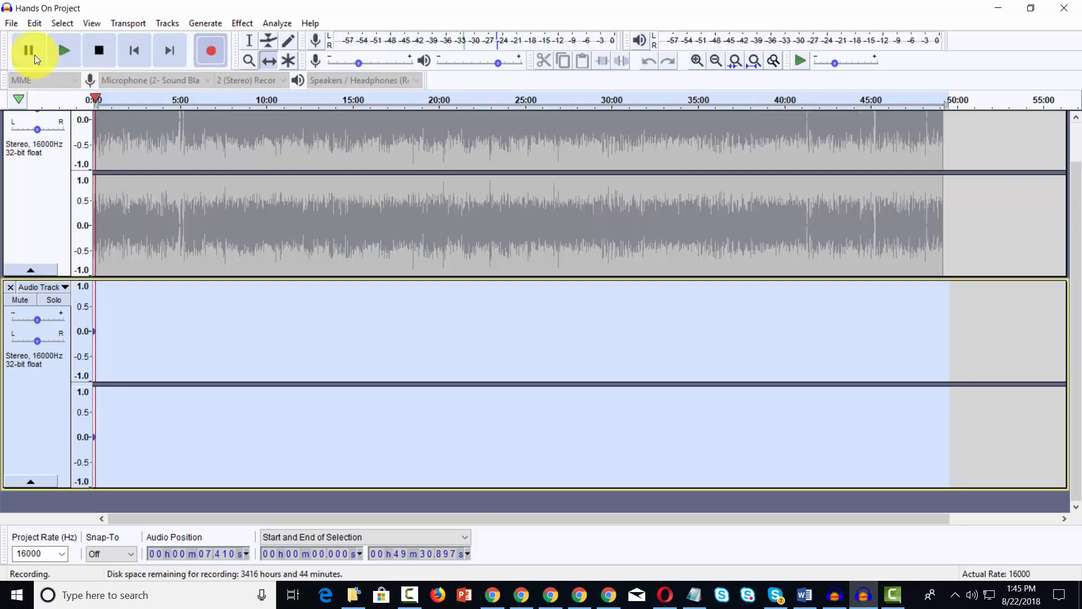
pyautogui.click(100, 49)
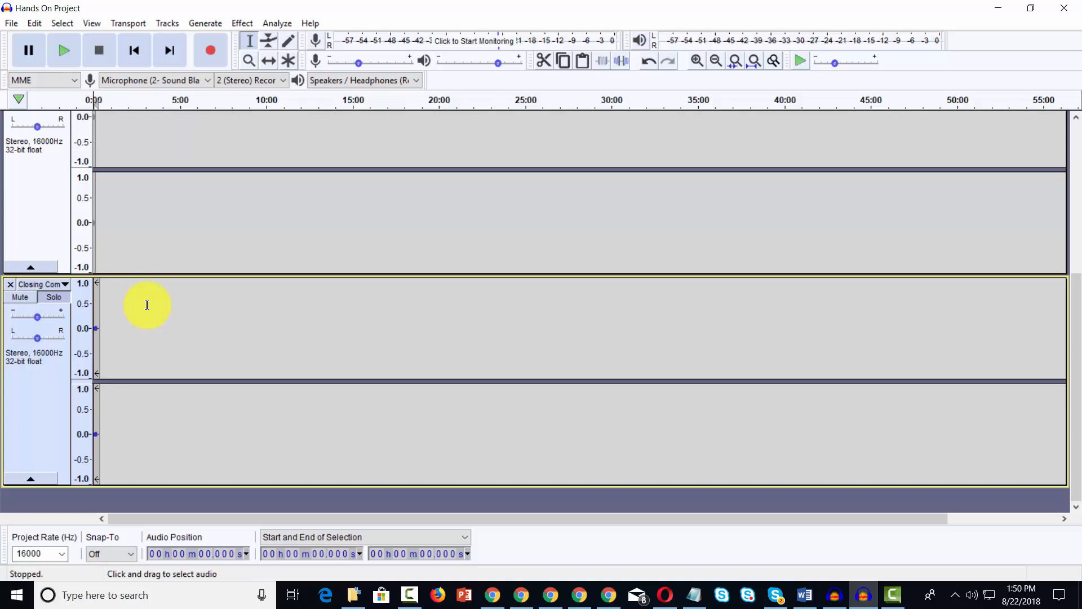
pyautogui.click(13, 25)
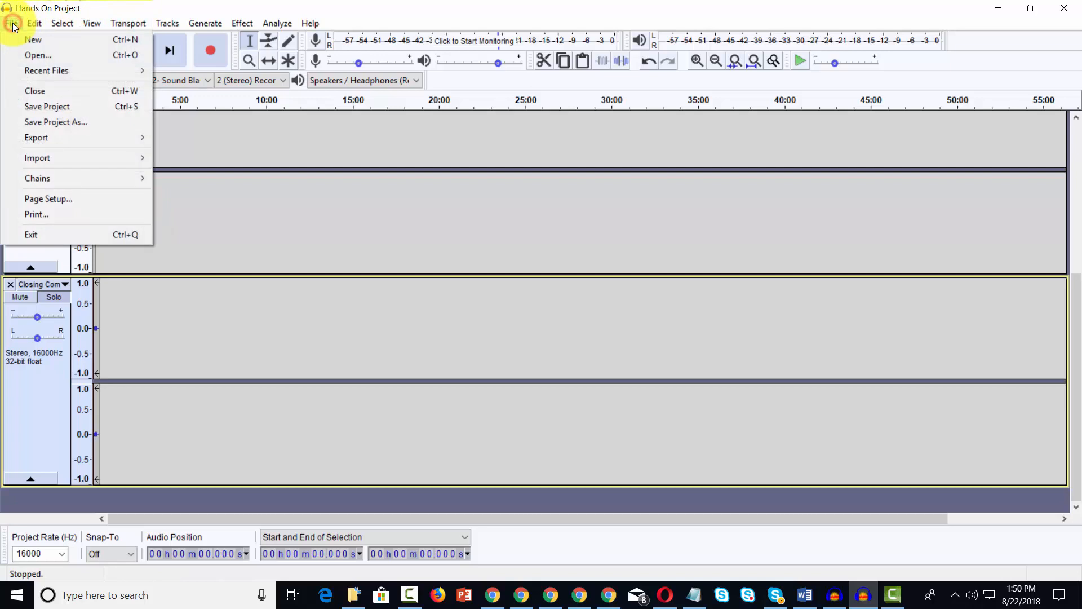
pyautogui.click(52, 105)
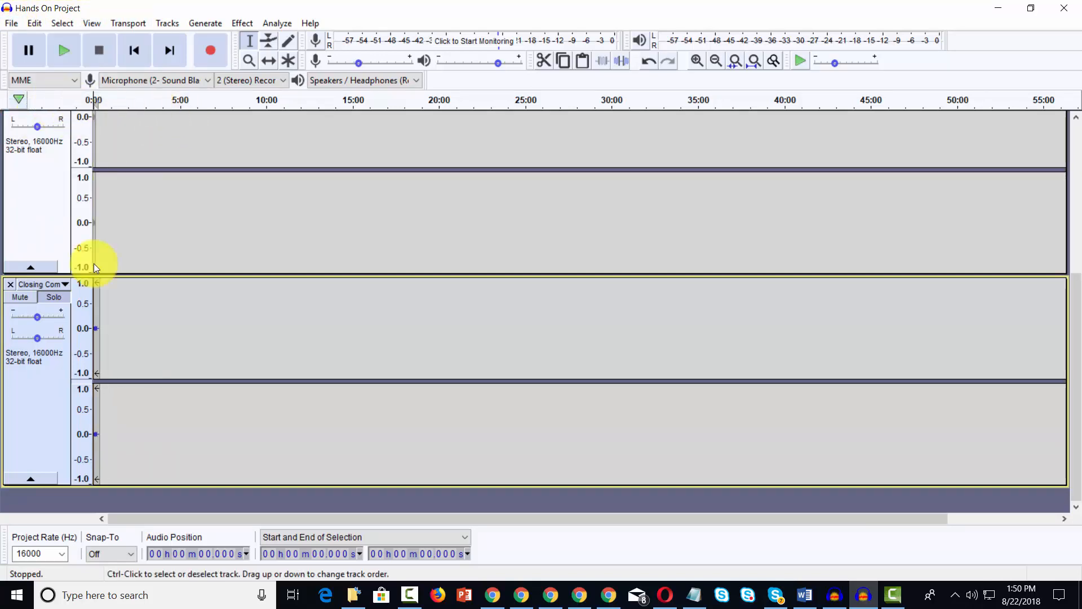
# Step: Unmute the Introductory track and zoom in on its short clip at the start of the timeline
pyautogui.scroll(5, 398, 283)
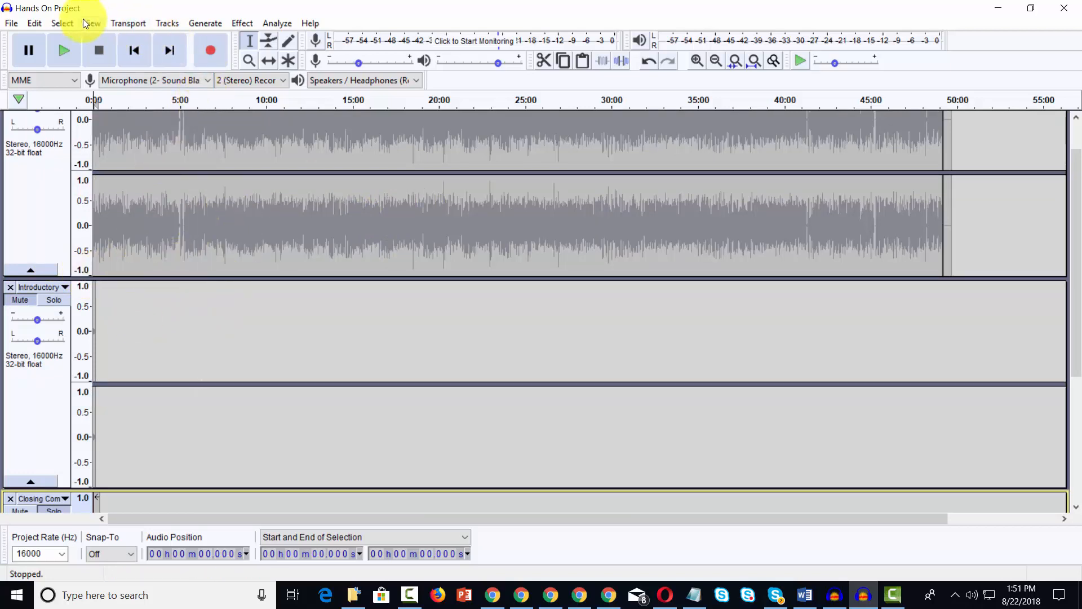
pyautogui.click(249, 60)
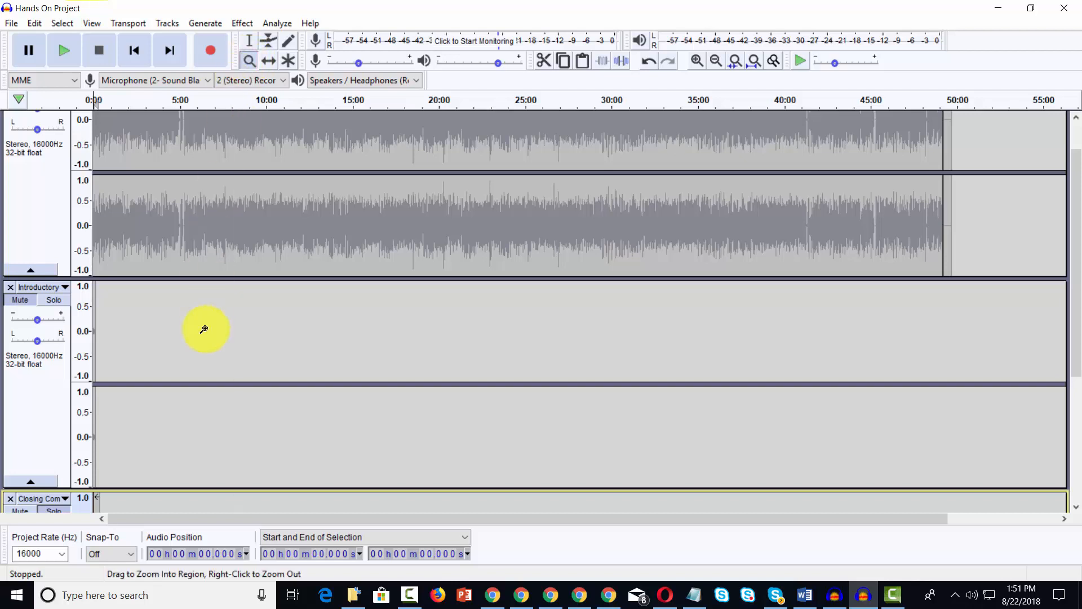
pyautogui.click(191, 331)
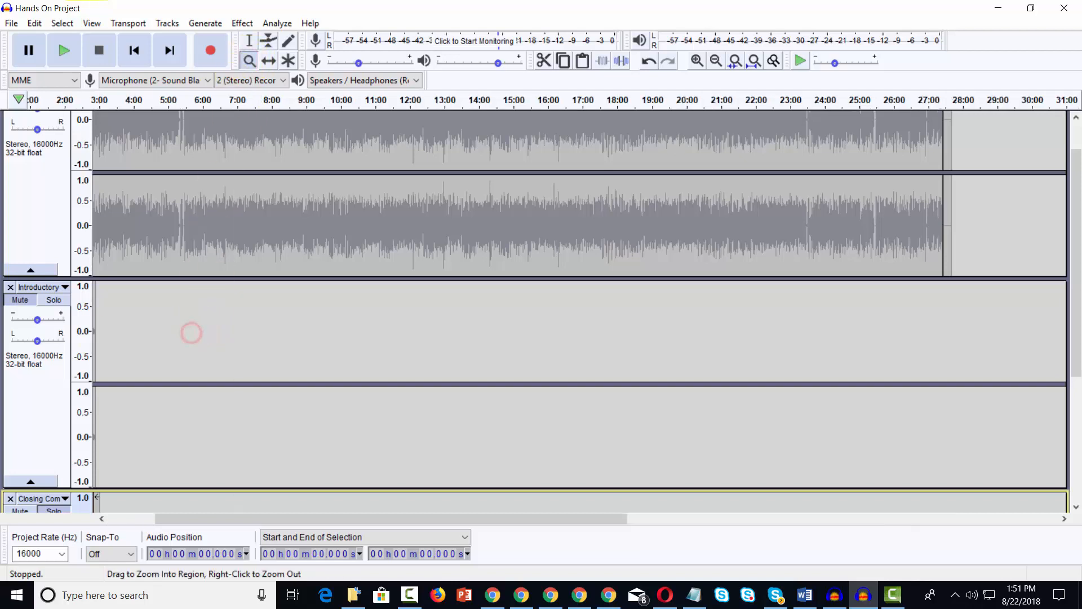
pyautogui.click(24, 303)
pyautogui.click(123, 322)
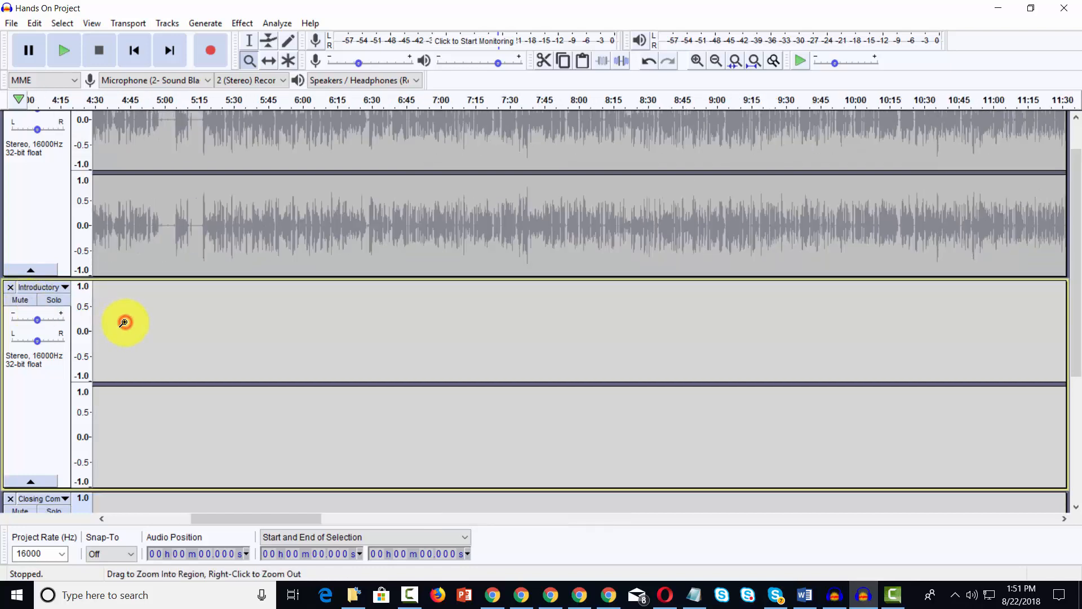
pyautogui.click(123, 322)
pyautogui.click(123, 323)
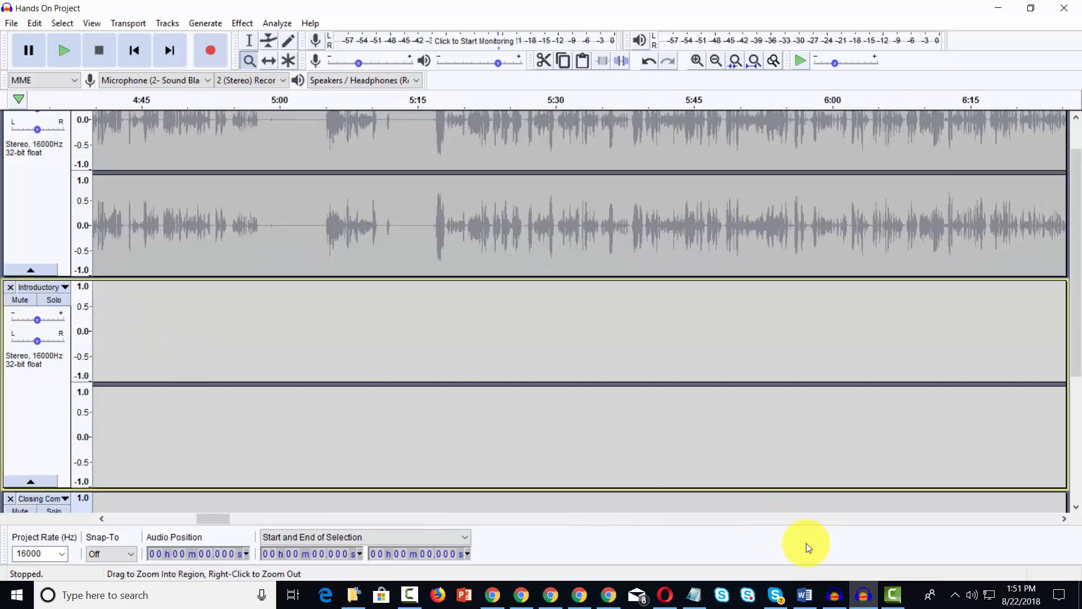
pyautogui.moveTo(221, 518); pyautogui.dragTo(97, 518)
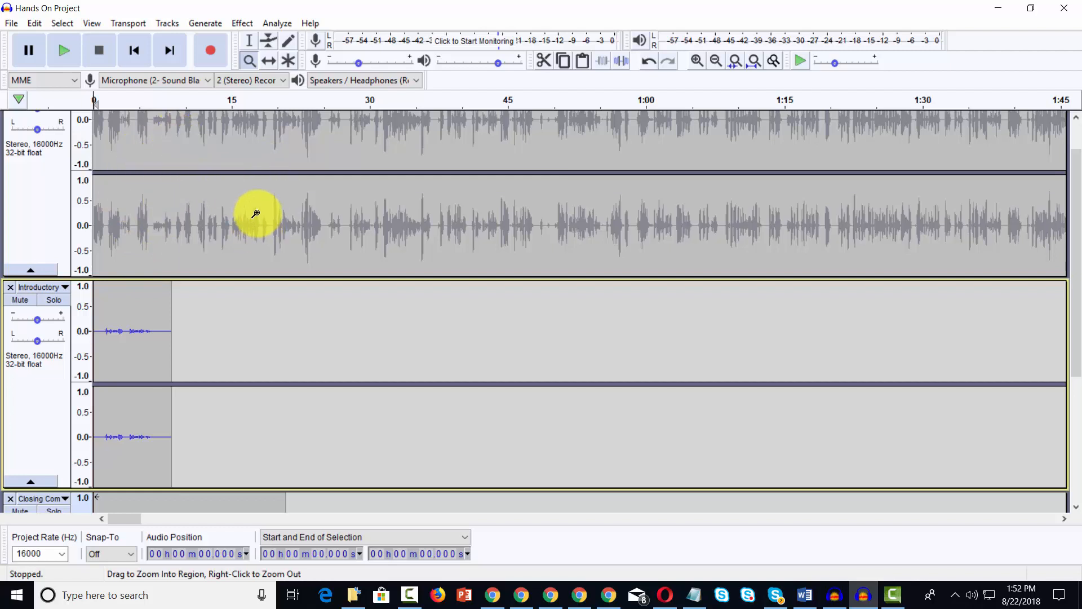
# Step: Select the whole introductory clip from 0 to 8.495 seconds and copy it
pyautogui.click(250, 41)
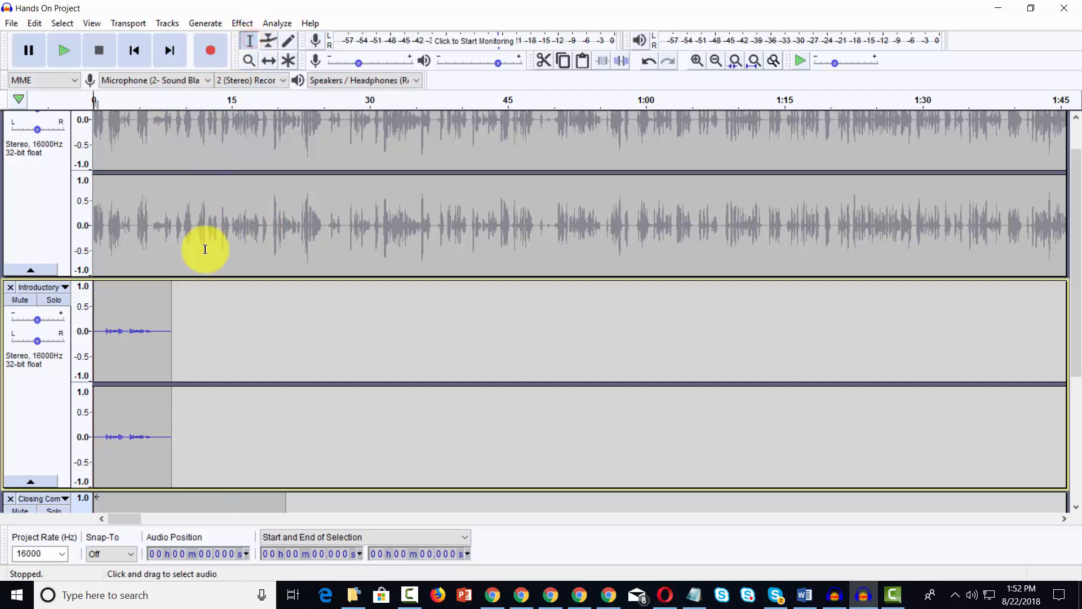
pyautogui.moveTo(171, 288); pyautogui.dragTo(74, 290)
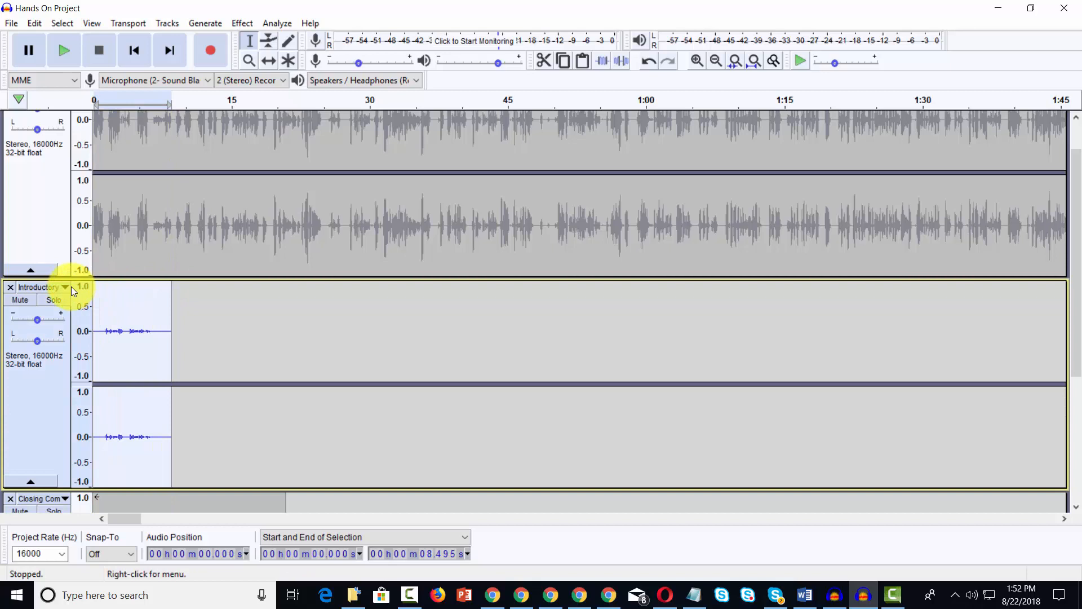
pyautogui.press('space')
# Step: Shift the main recording with the Time Shift Tool so it starts at 8.495 seconds, where the introductory clip ends
pyautogui.scroll(2, 214, 254)
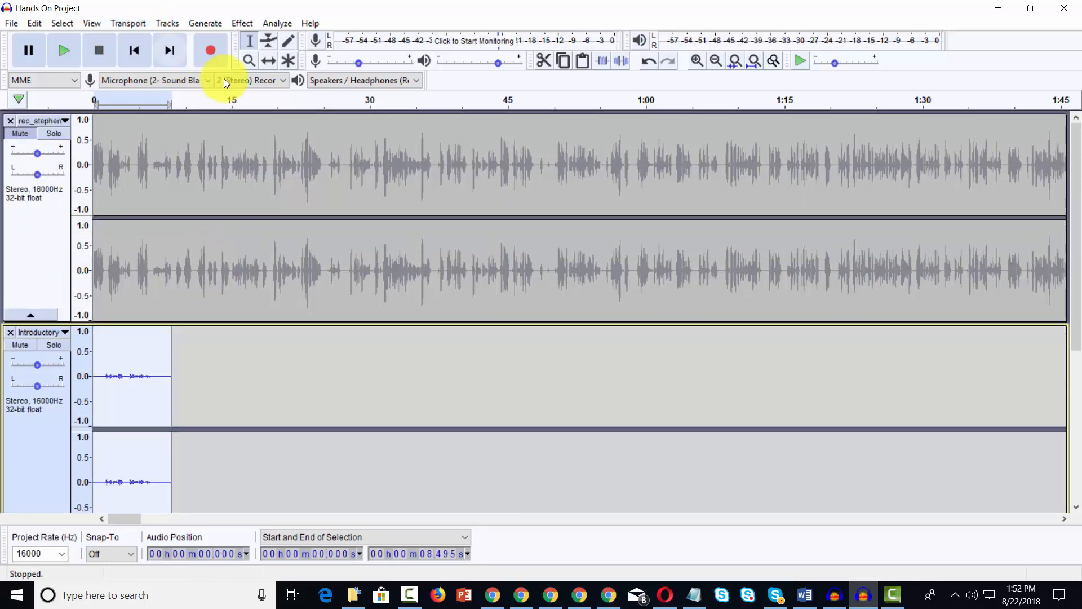
pyautogui.click(272, 60)
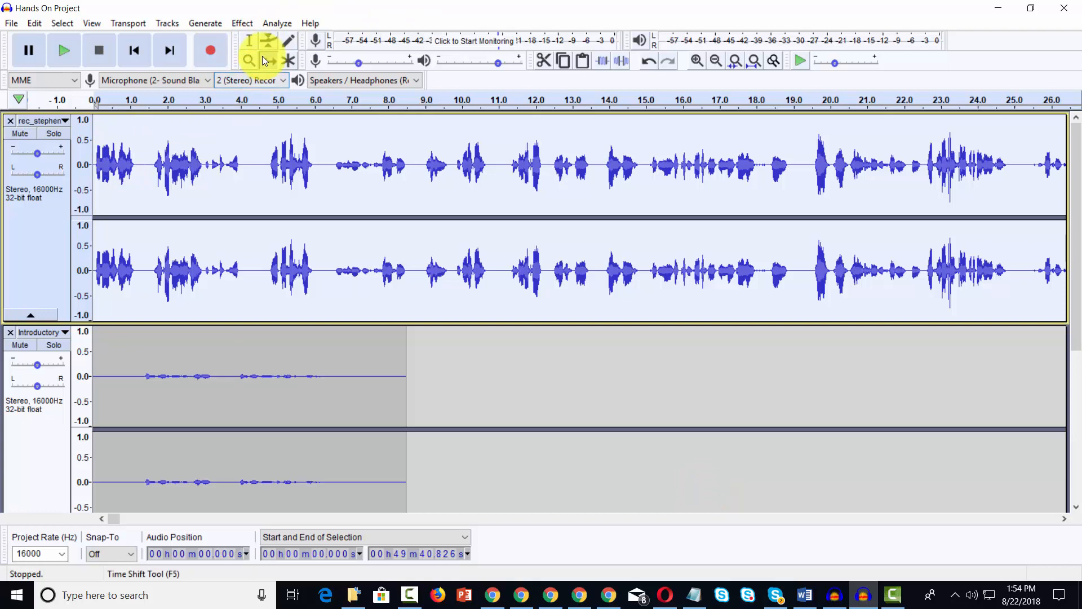
pyautogui.moveTo(98, 151); pyautogui.dragTo(417, 173)
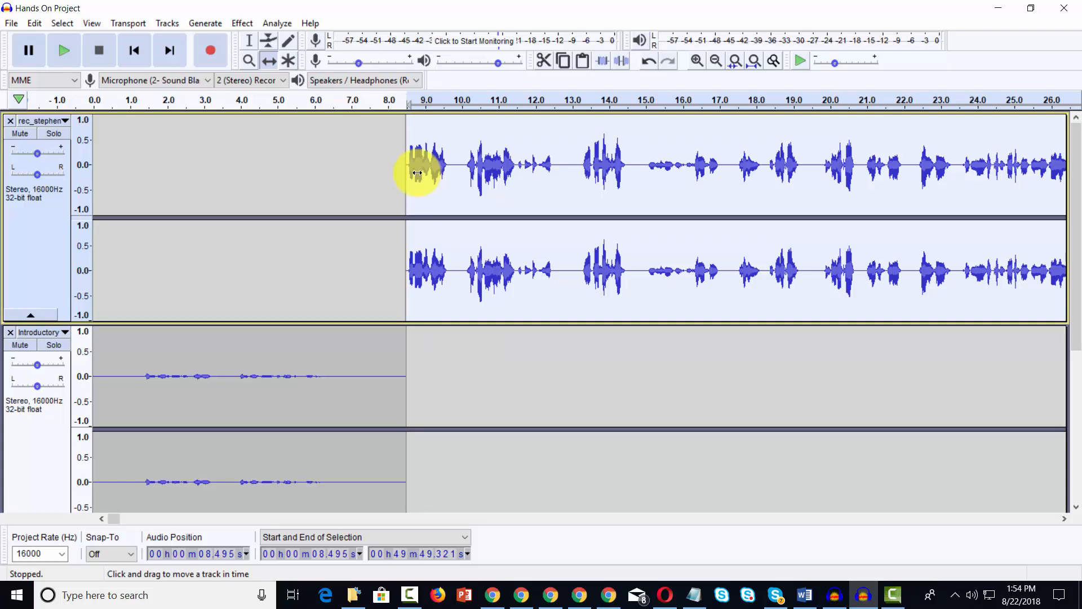
# Step: Paste the copied introductory clip at the very beginning of the main recording track
pyautogui.click(243, 37)
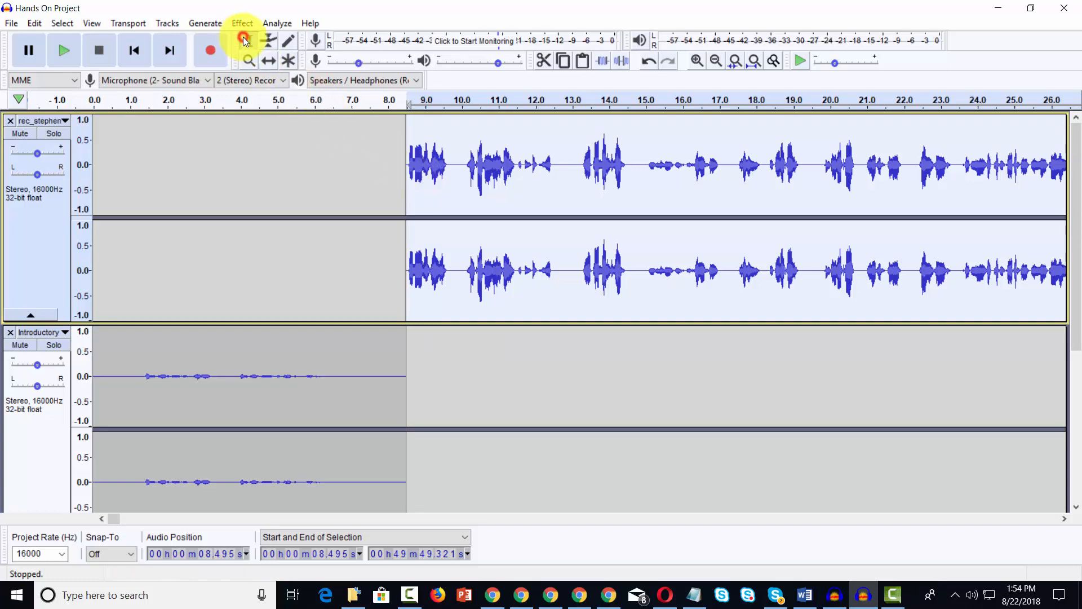
pyautogui.click(94, 139)
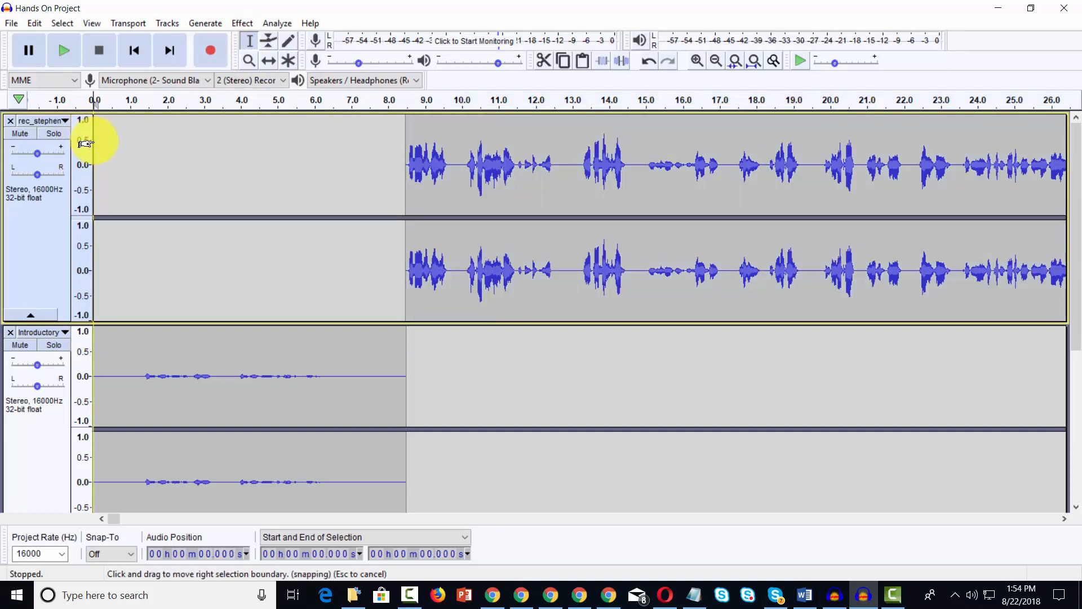
pyautogui.hotkey('ctrl', 'v')
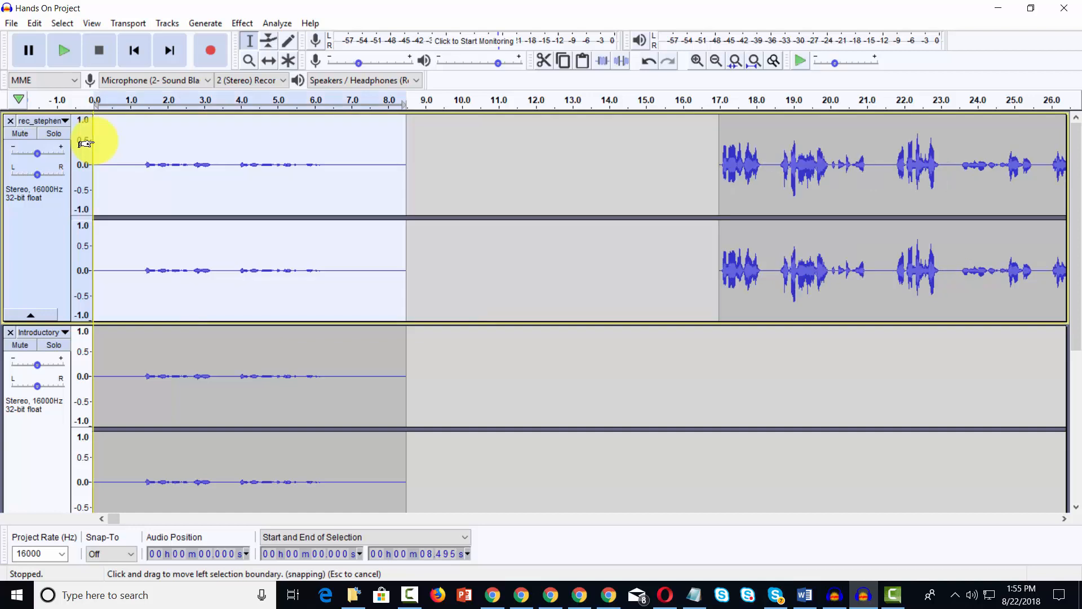
# Step: Shift the main recording back against the end of the pasted introduction and mute the Introductory track
pyautogui.click(270, 60)
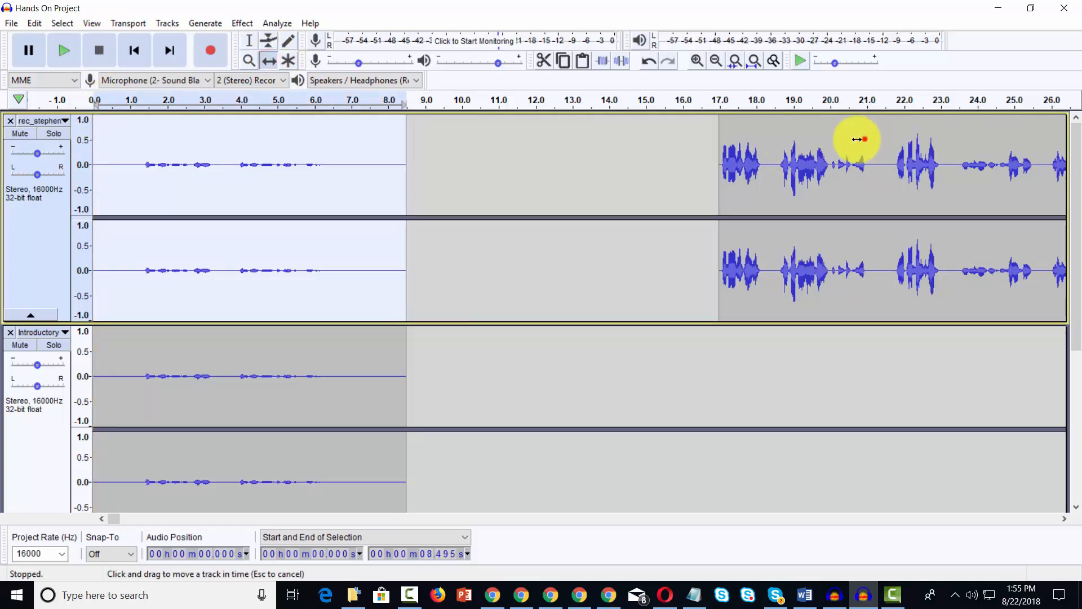
pyautogui.moveTo(859, 140); pyautogui.dragTo(428, 170)
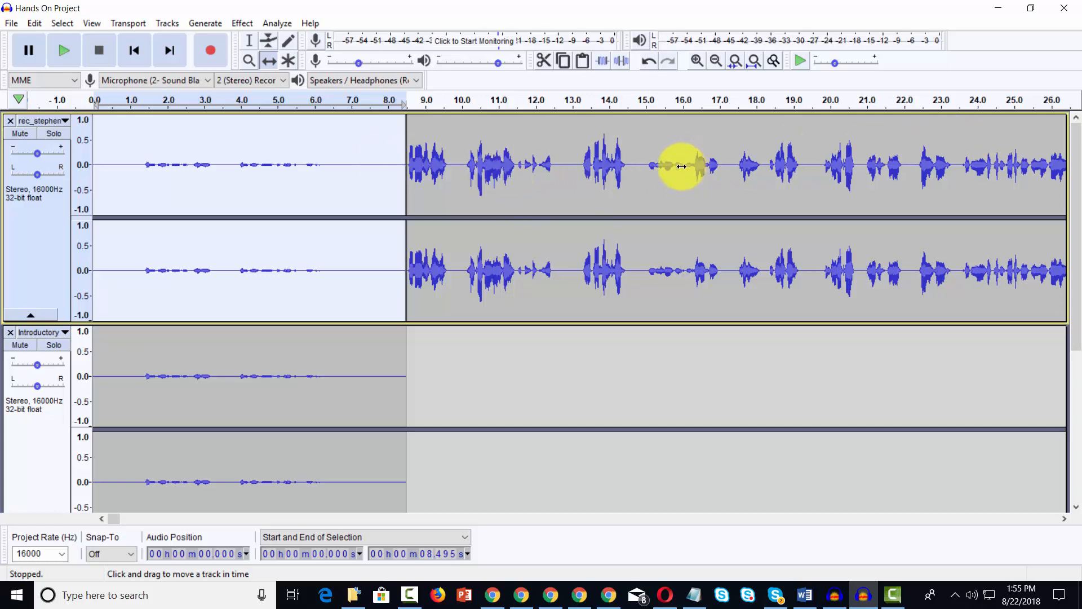
pyautogui.click(24, 346)
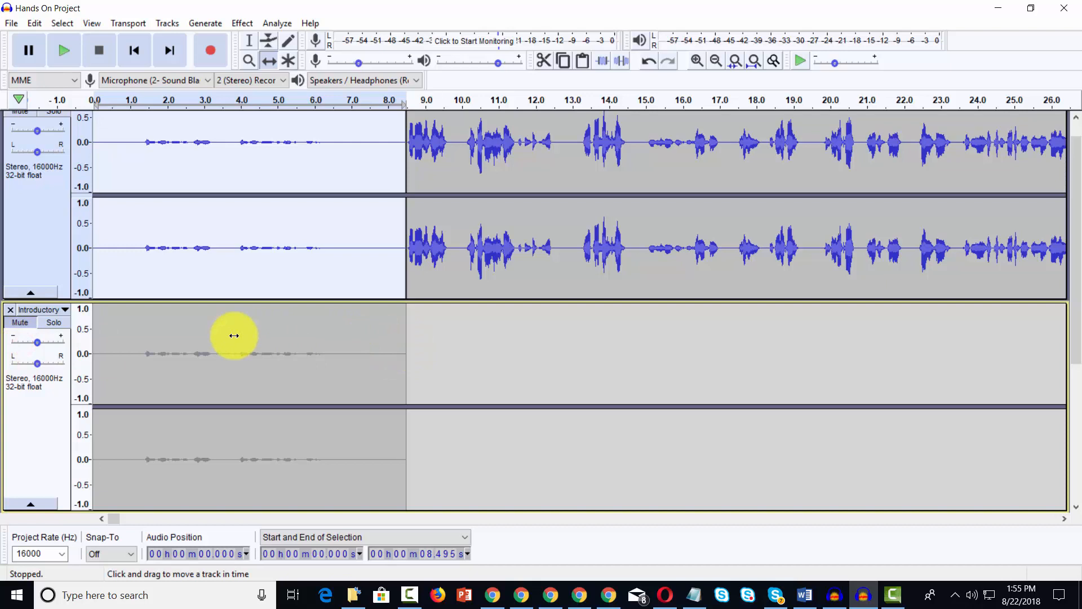
# Step: Select the whole closing comments clip from 0 to 20.915 seconds and copy it
pyautogui.scroll(-4, 361, 356)
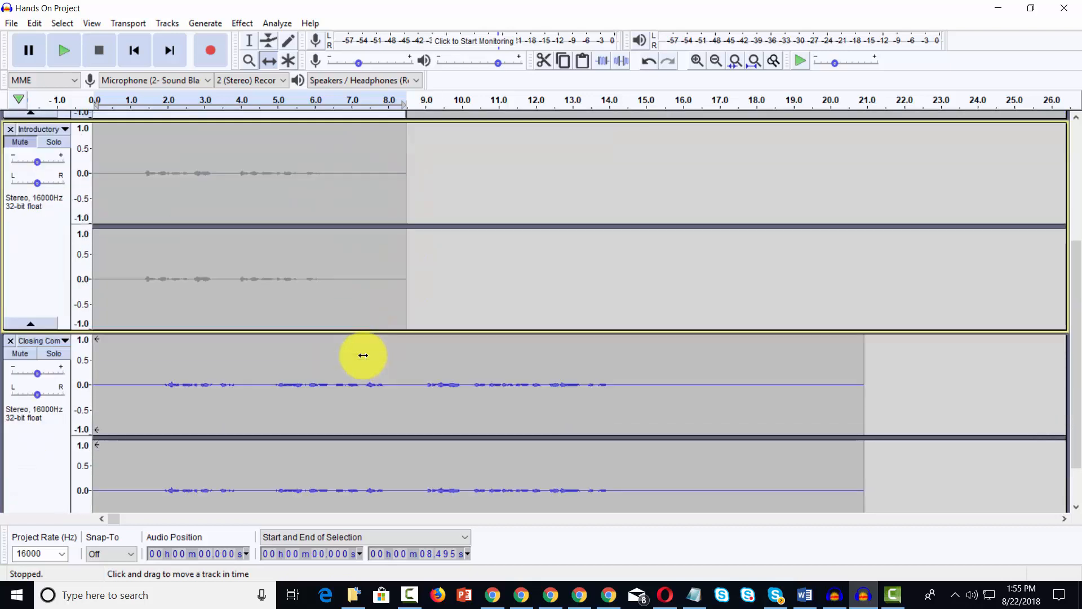
pyautogui.scroll(-2, 363, 356)
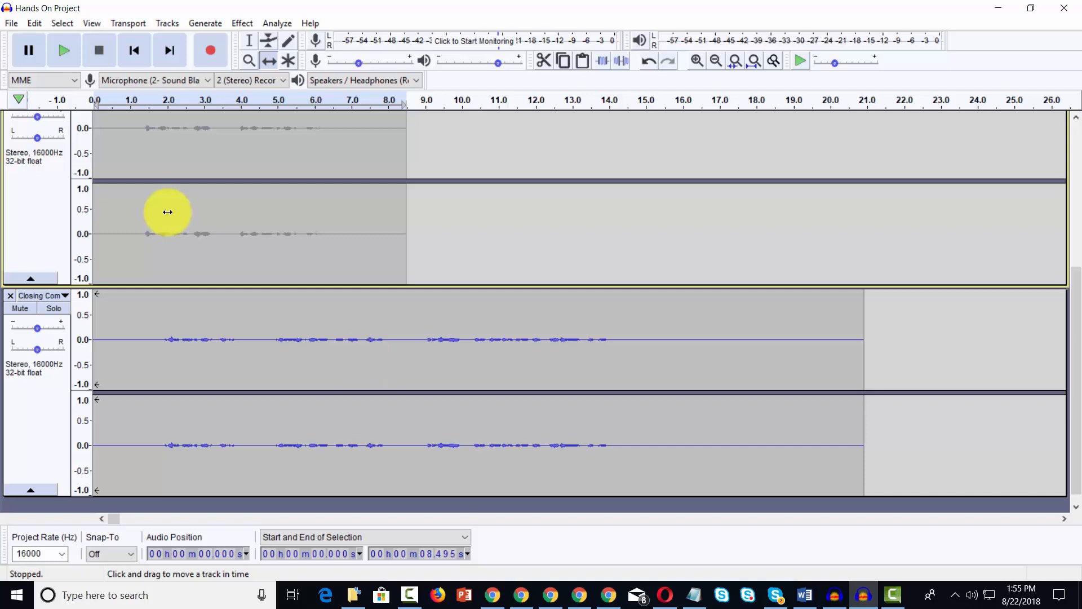
pyautogui.click(254, 40)
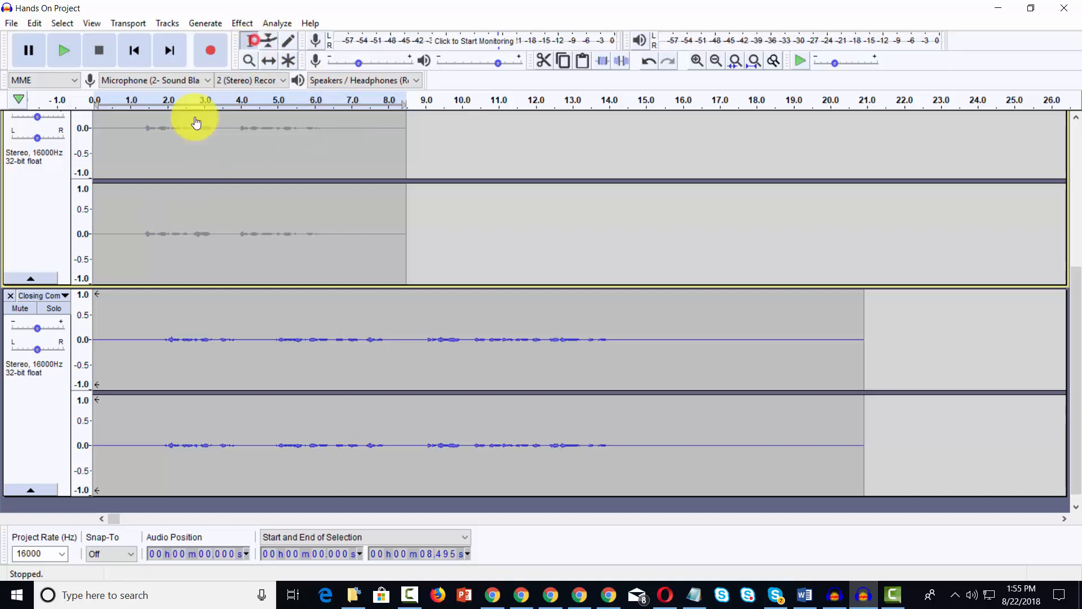
pyautogui.click(118, 301)
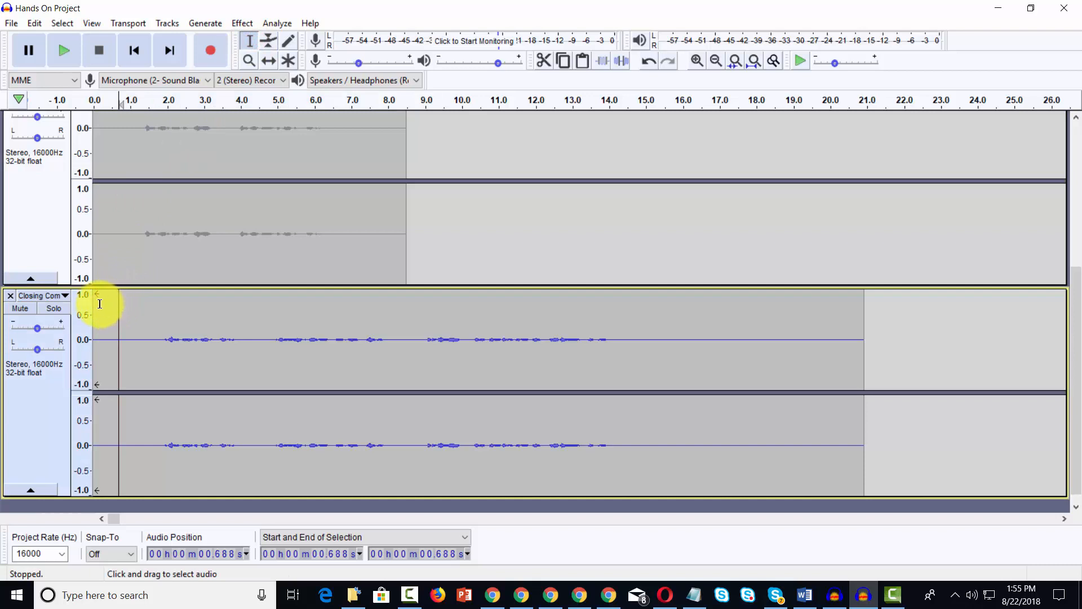
pyautogui.moveTo(94, 302); pyautogui.dragTo(856, 341)
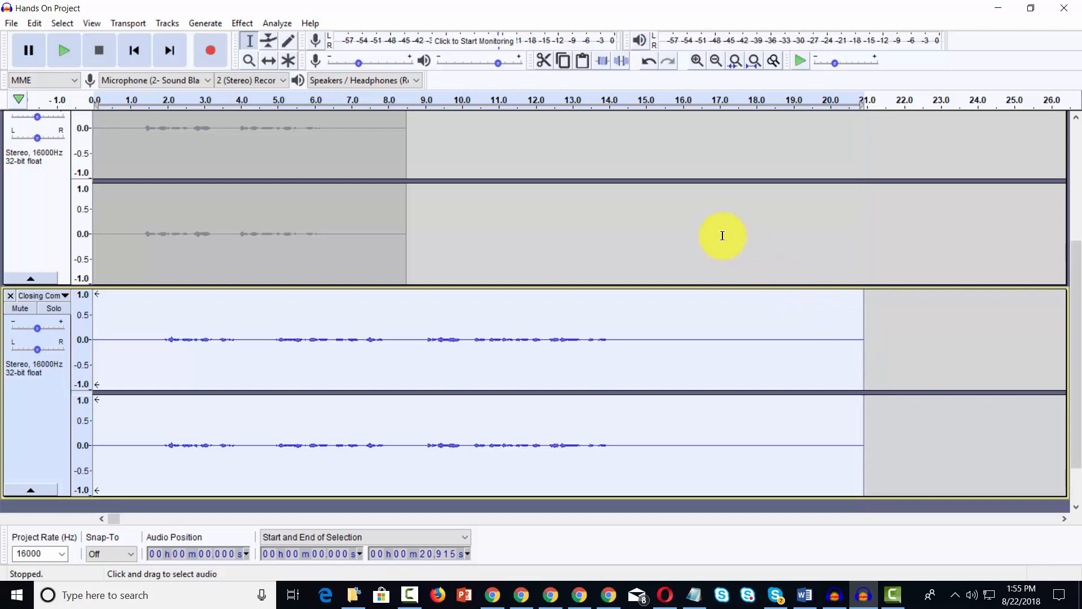
# Step: Paste the closing comments at the end of the main recording track, at 49 min 57.816 s
pyautogui.scroll(5, 722, 236)
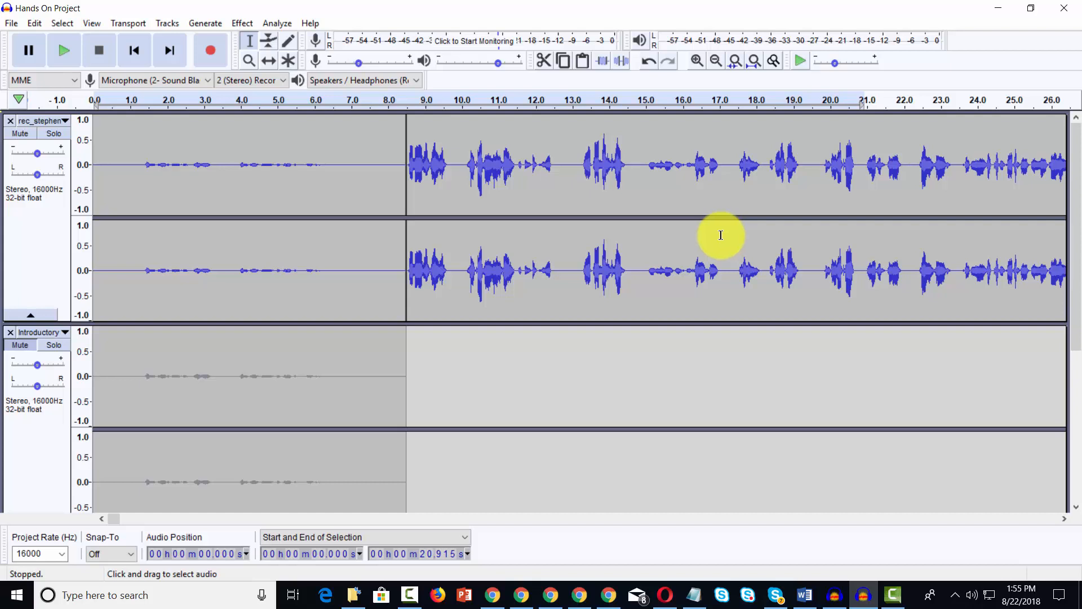
pyautogui.click(86, 22)
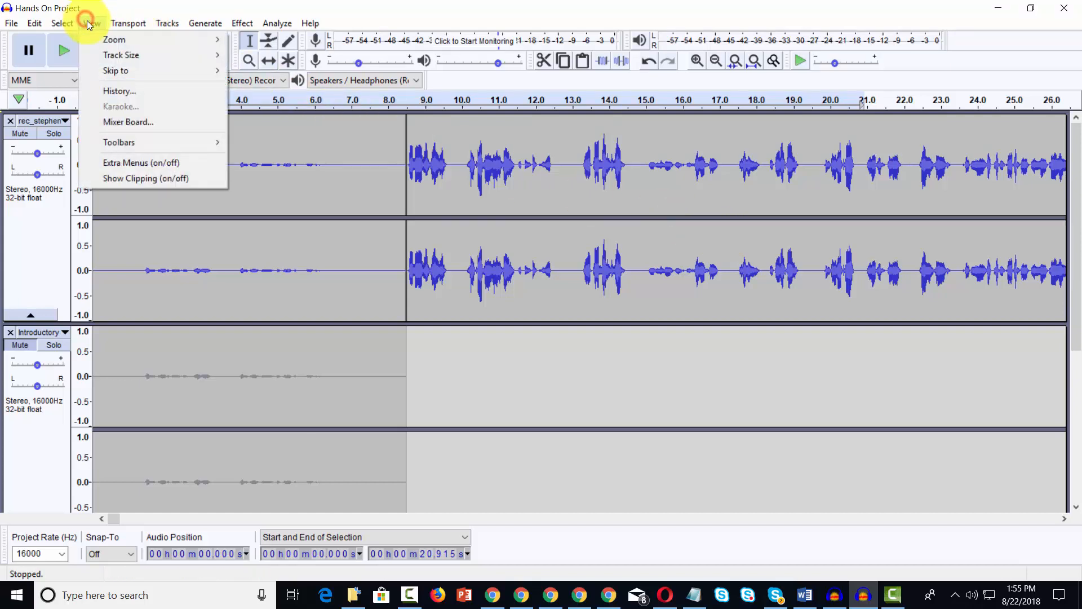
pyautogui.moveTo(123, 54)
pyautogui.click(269, 55)
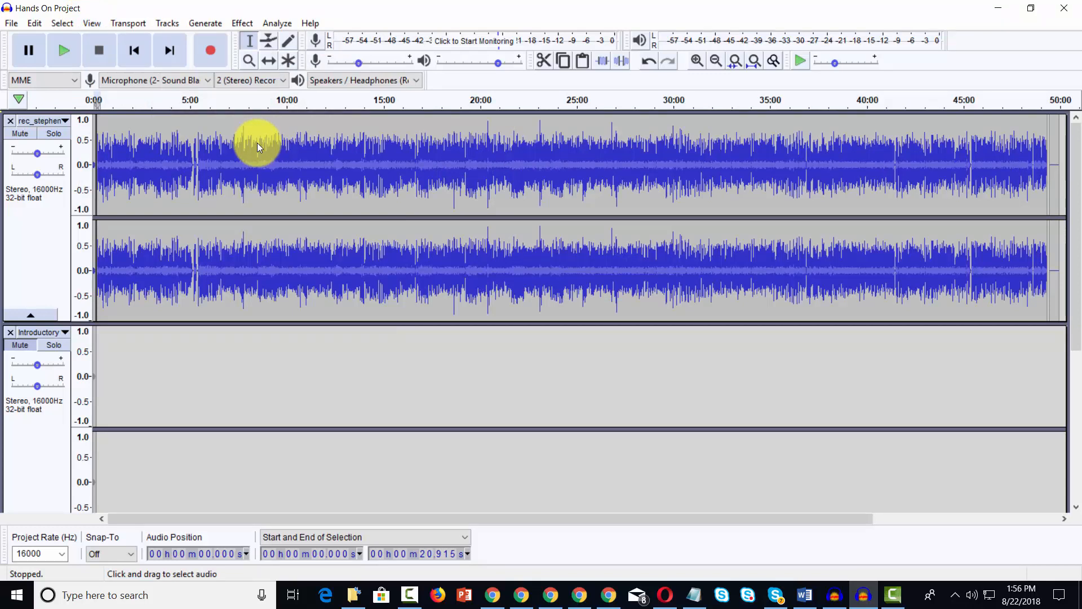
pyautogui.click(1050, 117)
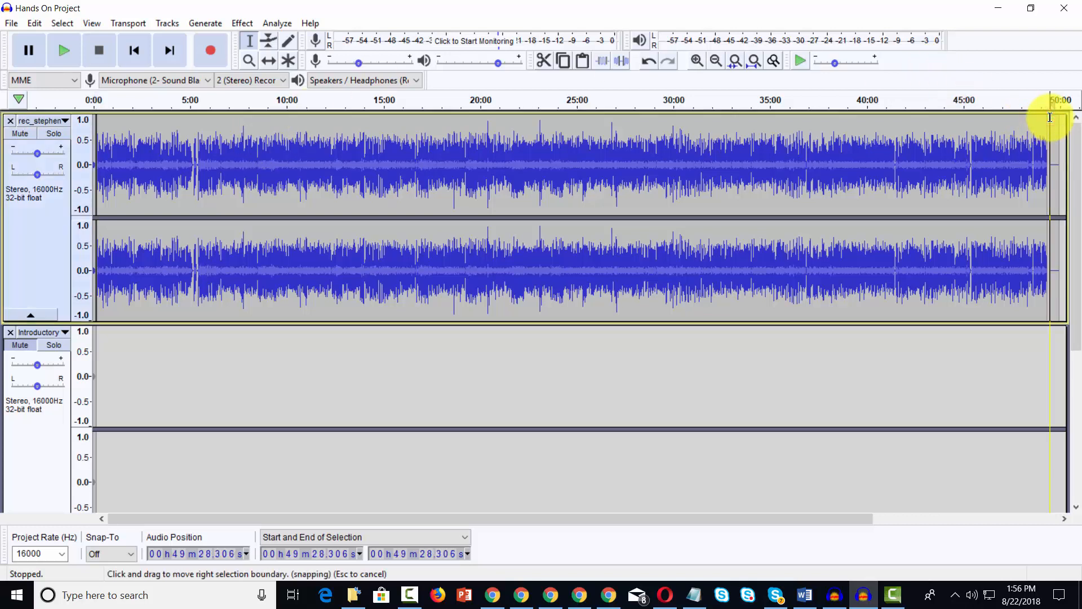
pyautogui.click(1056, 120)
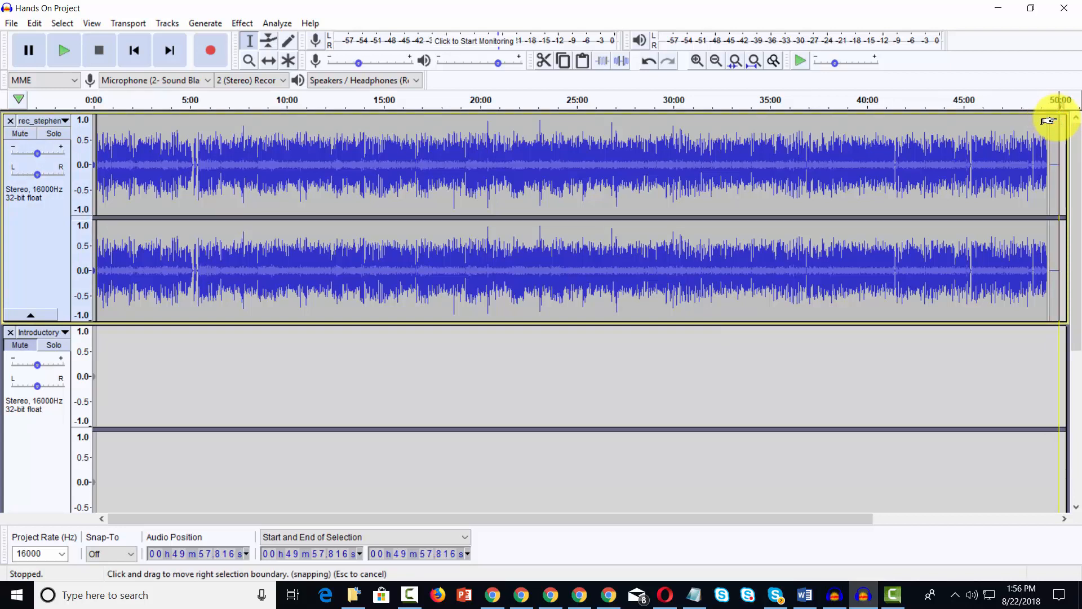
pyautogui.press('space')
pyautogui.hotkey('ctrl', 'v')
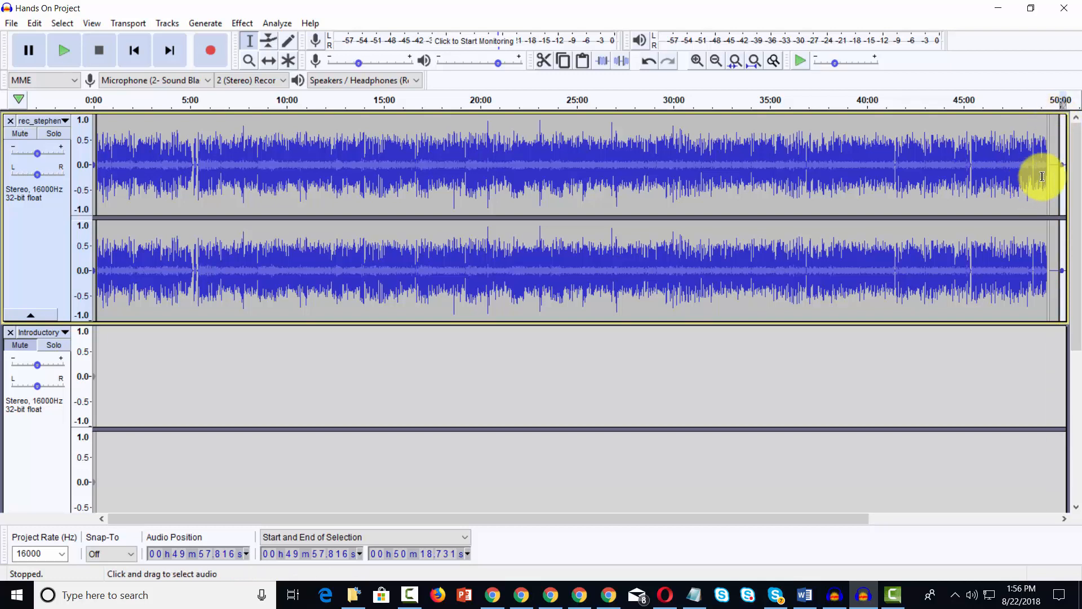
# Step: Mute the closing comments track so its original clip does not play alongside the main recording
pyautogui.scroll(-5, 384, 377)
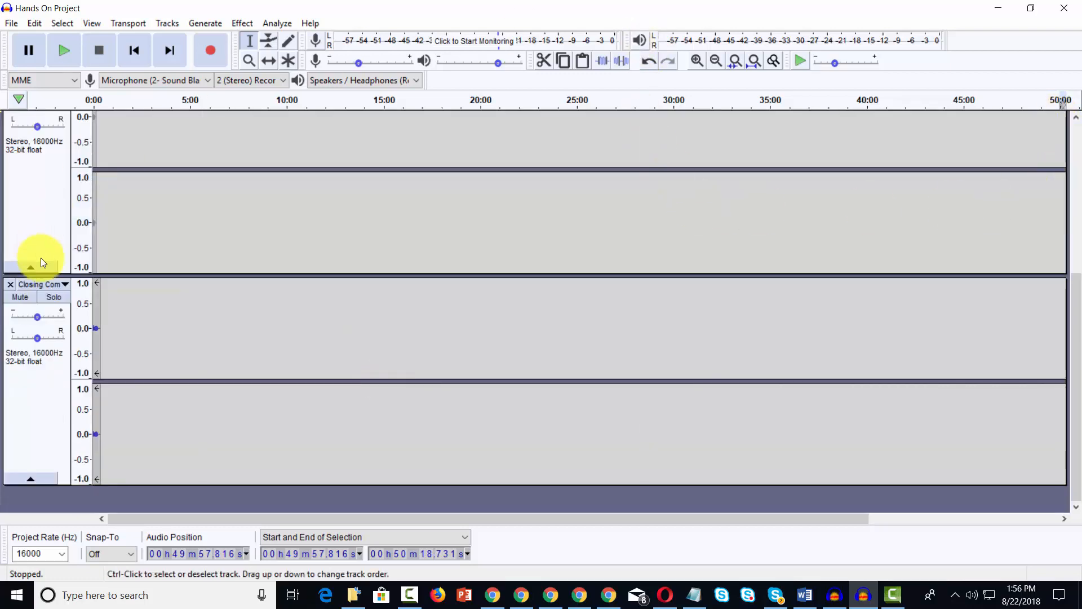
pyautogui.click(18, 296)
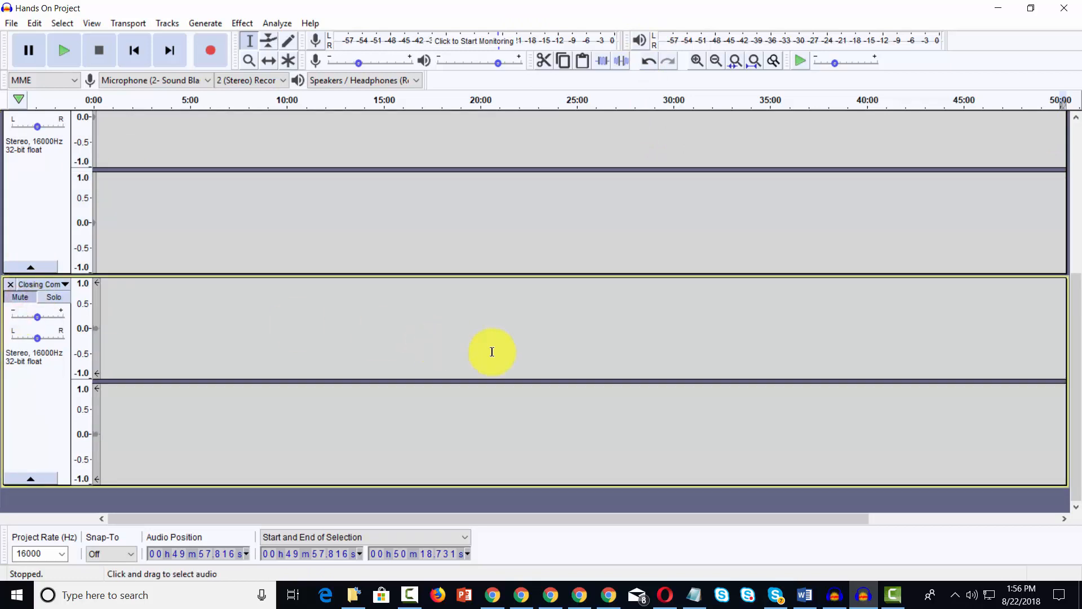
# Step: Check the Introductory and closing comments tracks and their mute settings, then return to the main recording track
pyautogui.scroll(1, 505, 353)
pyautogui.scroll(2, 504, 353)
pyautogui.scroll(-2, 503, 353)
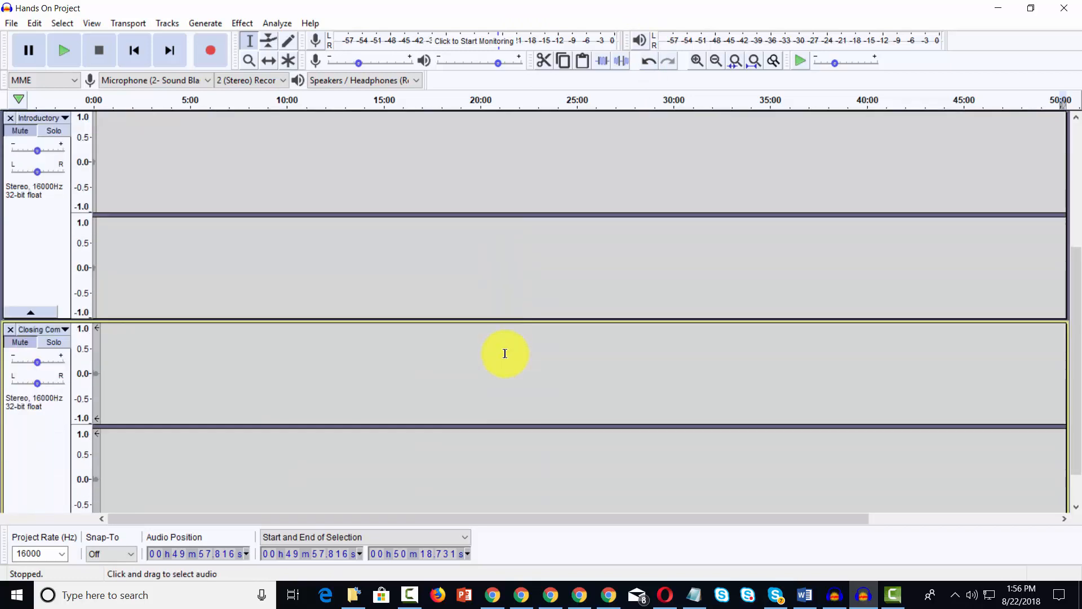
pyautogui.scroll(2, 497, 347)
pyautogui.scroll(-2, 280, 234)
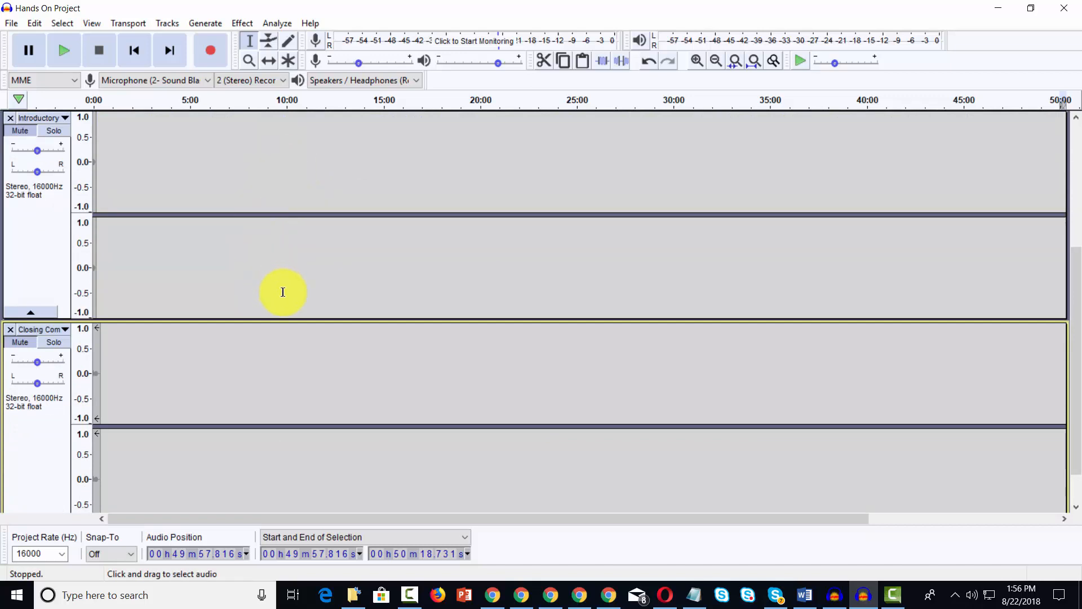
pyautogui.scroll(-1, 283, 293)
pyautogui.scroll(2, 308, 237)
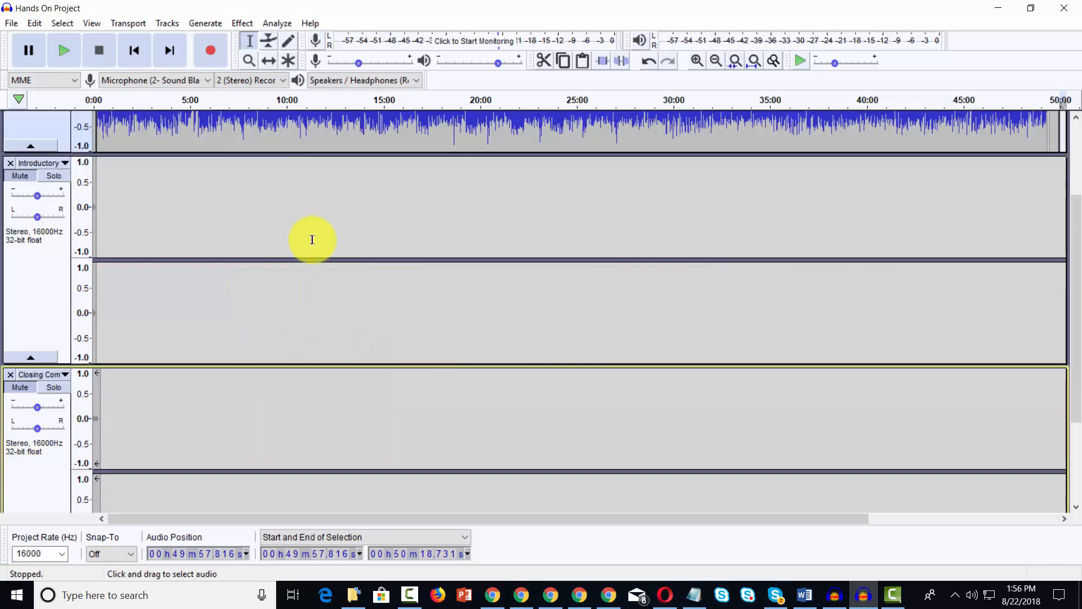
pyautogui.scroll(2, 313, 240)
pyautogui.scroll(2, 322, 198)
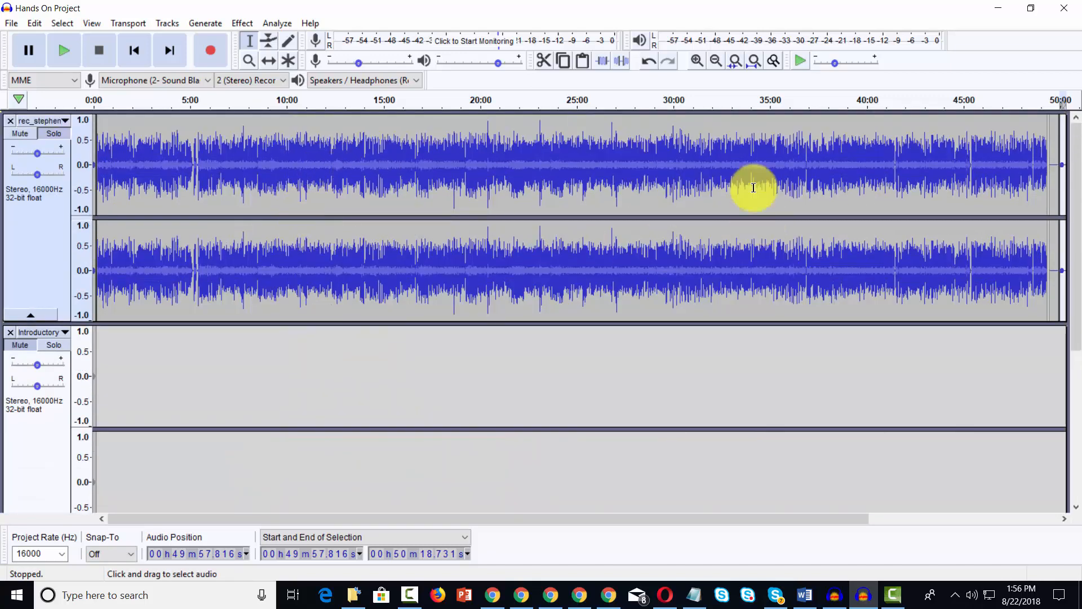